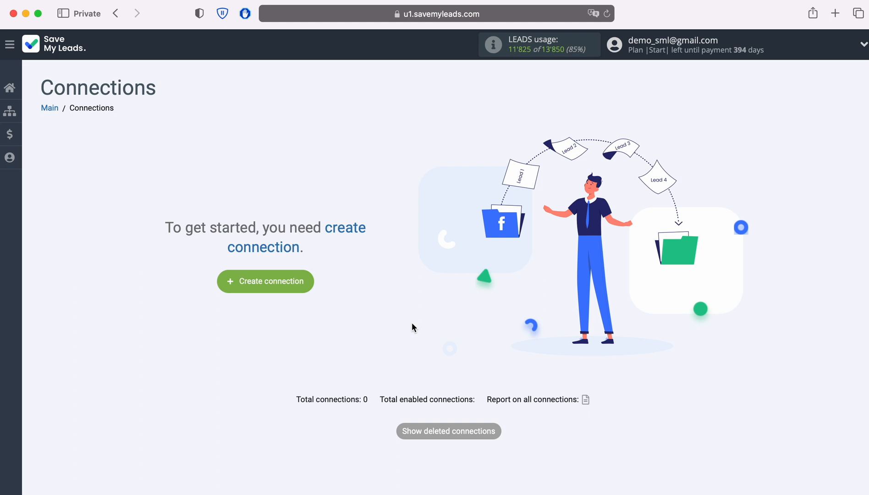
- Create a new connection that transfers Google Lead Form leads to Worksection with the Create Task action
click(296, 282)
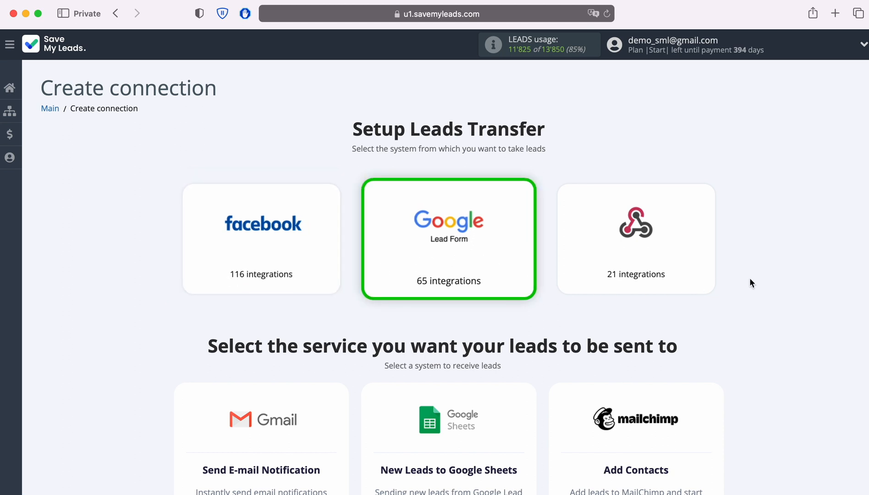
scroll(749, 279, down, 5)
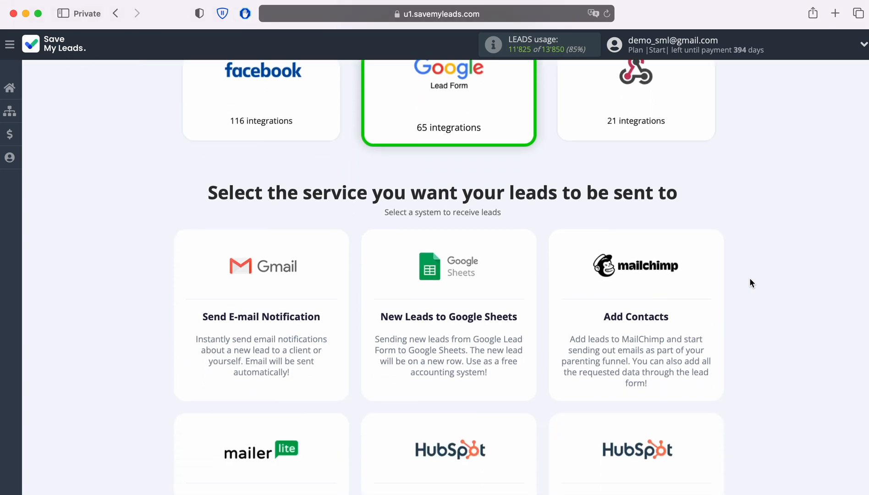
scroll(749, 278, down, 10)
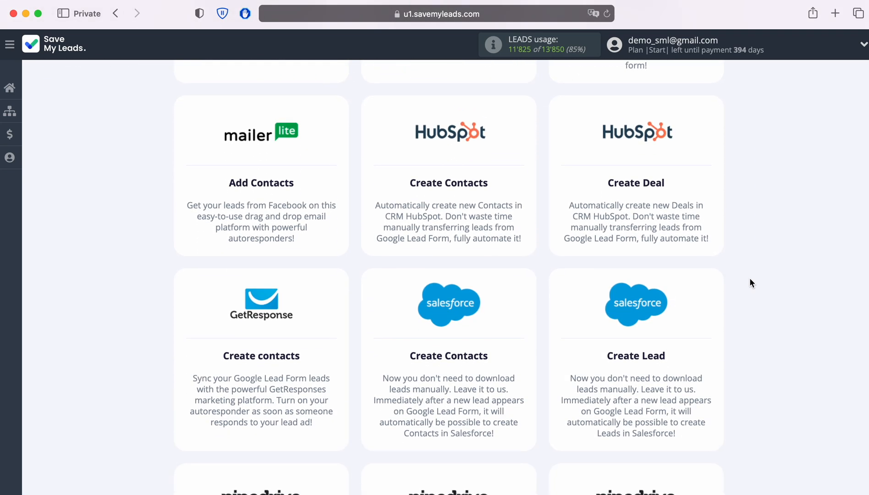
scroll(750, 279, down, 7)
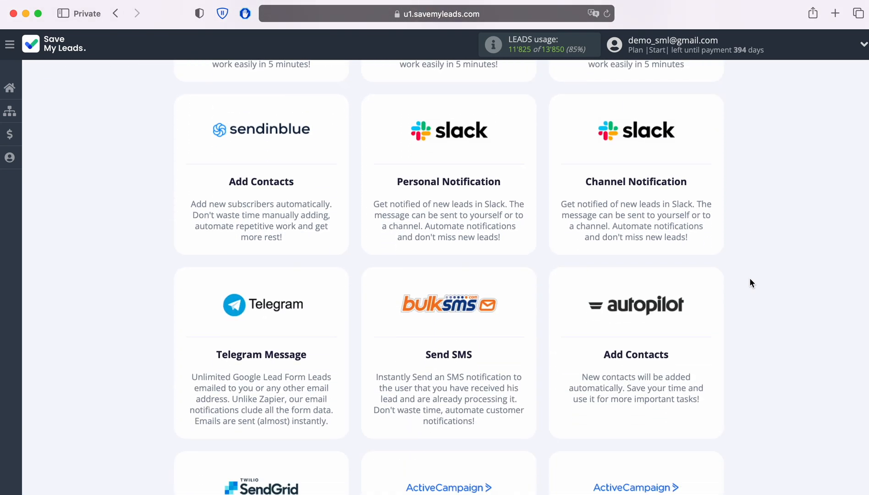
scroll(749, 279, down, 9)
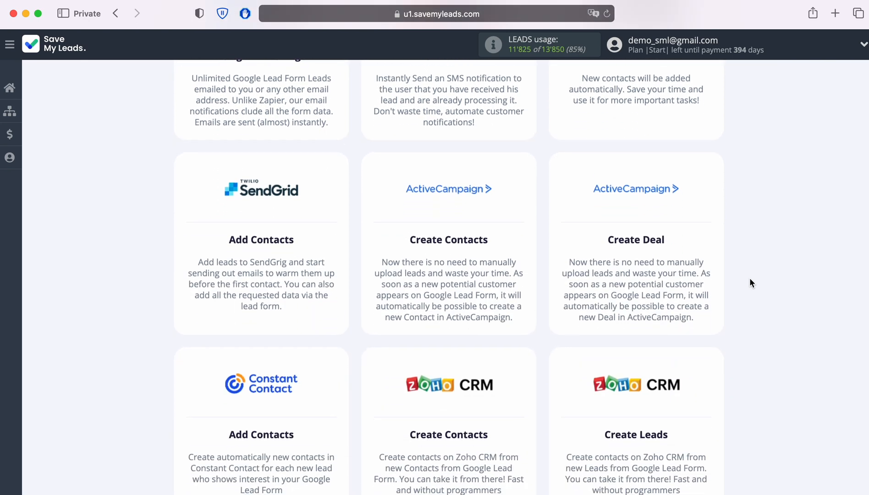
scroll(750, 278, down, 9)
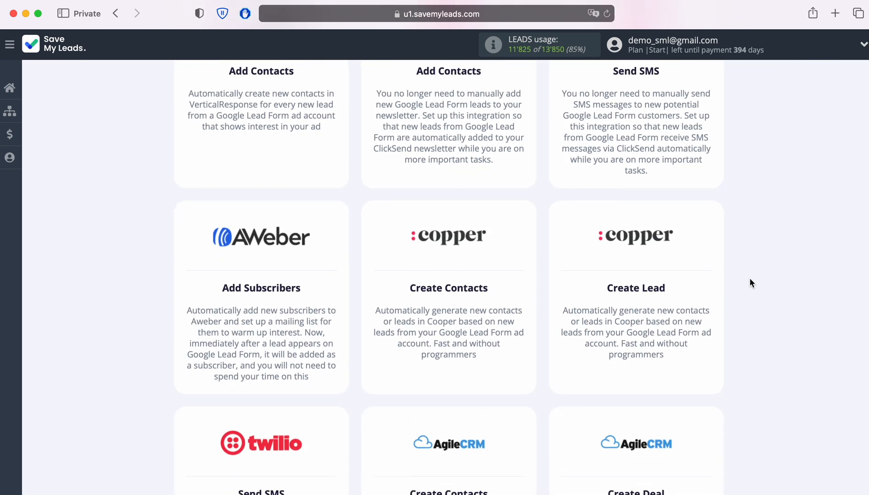
scroll(750, 279, down, 6)
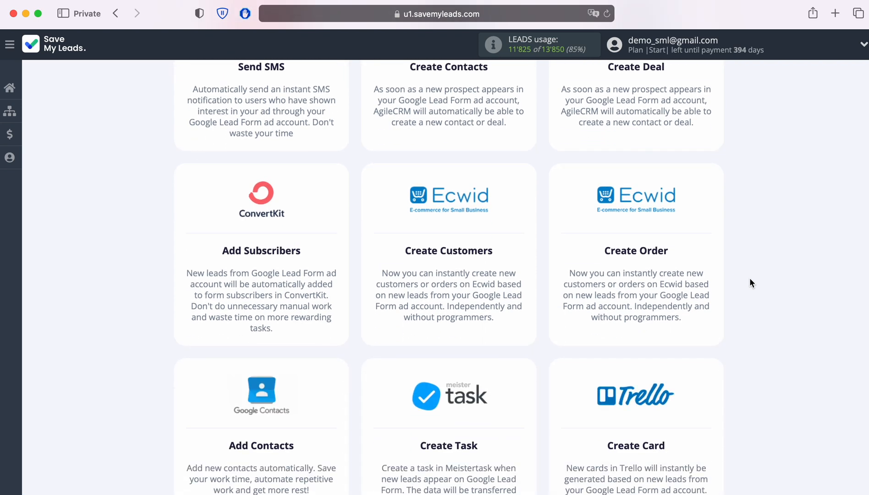
scroll(750, 278, down, 8)
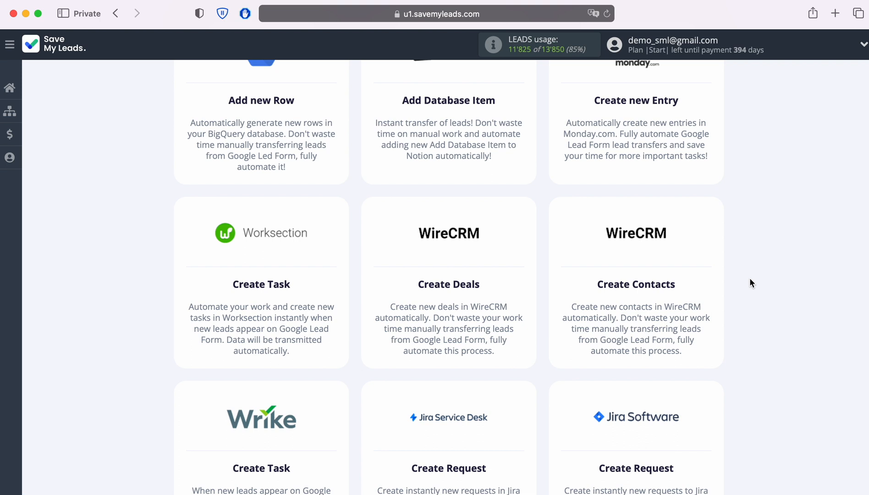
click(270, 267)
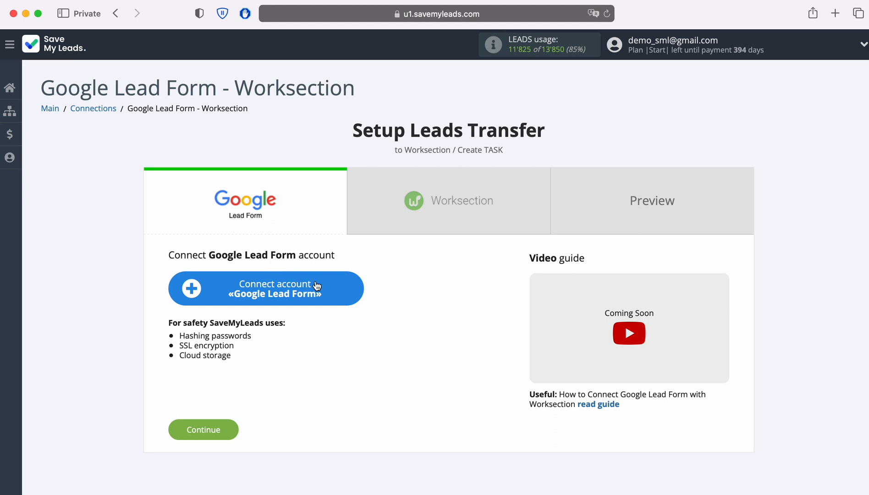
- Connect a Google Lead Form account under its suggested name and select it as the lead source
click(351, 288)
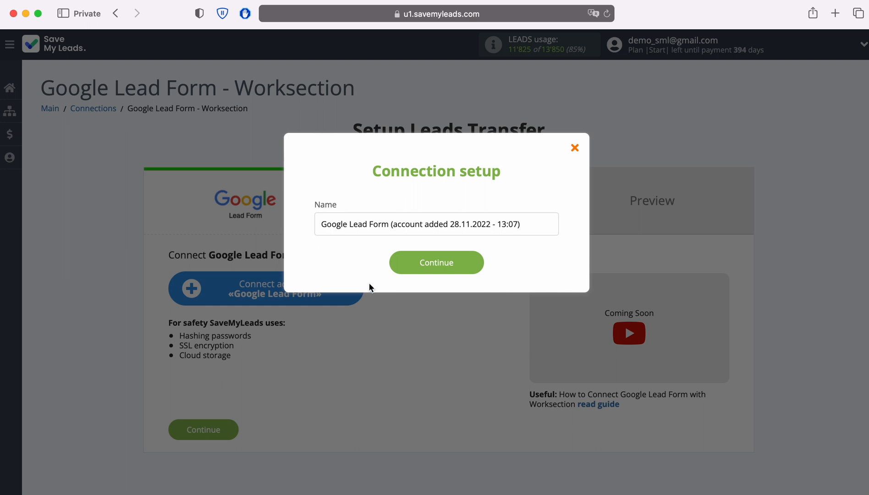
drag(535, 224, 318, 222)
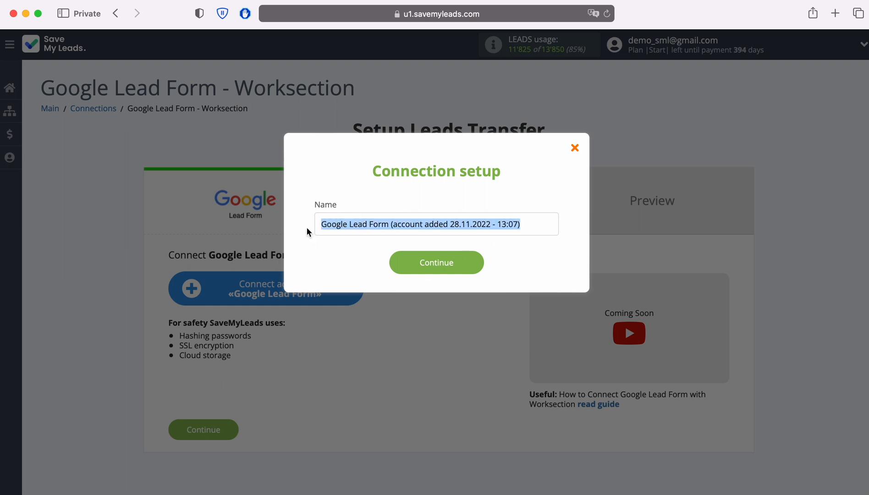
click(307, 232)
click(477, 261)
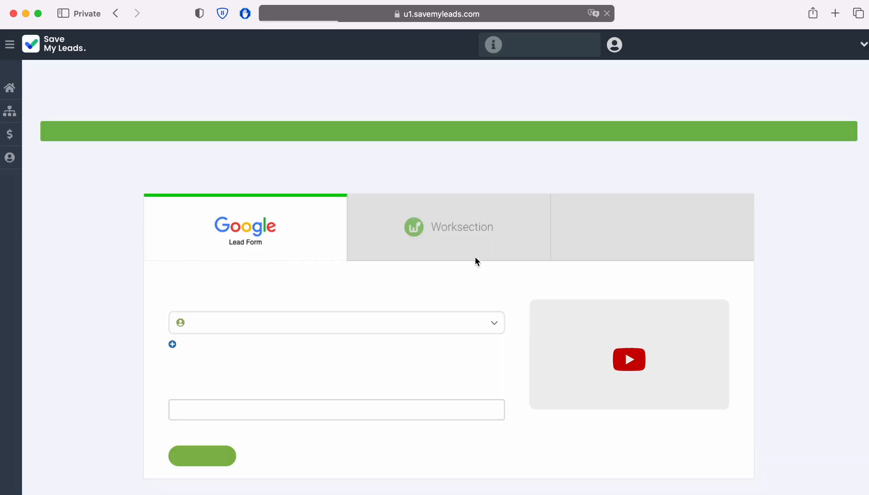
click(396, 326)
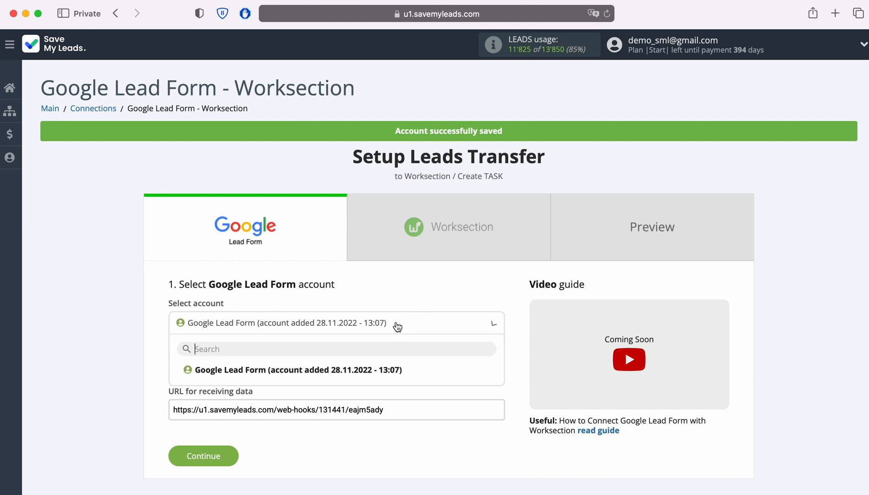
click(388, 368)
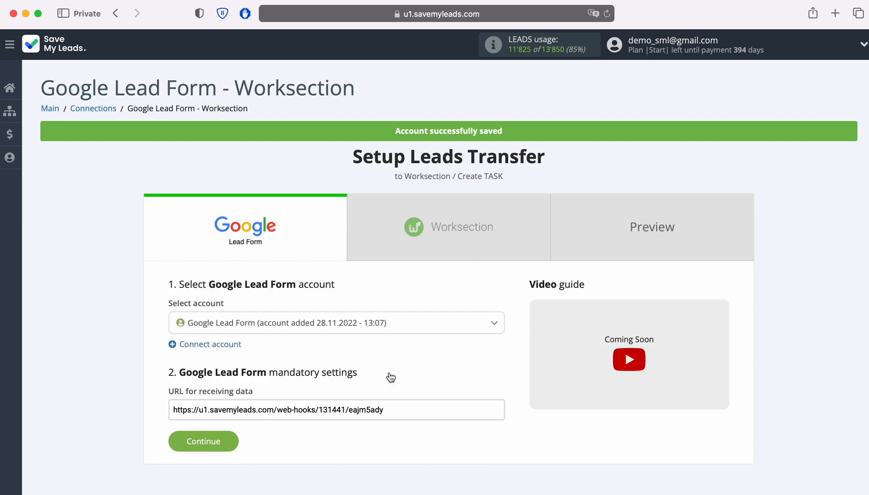
- Copy the URL for receiving data from the Google Lead Form mandatory settings
drag(392, 409, 170, 409)
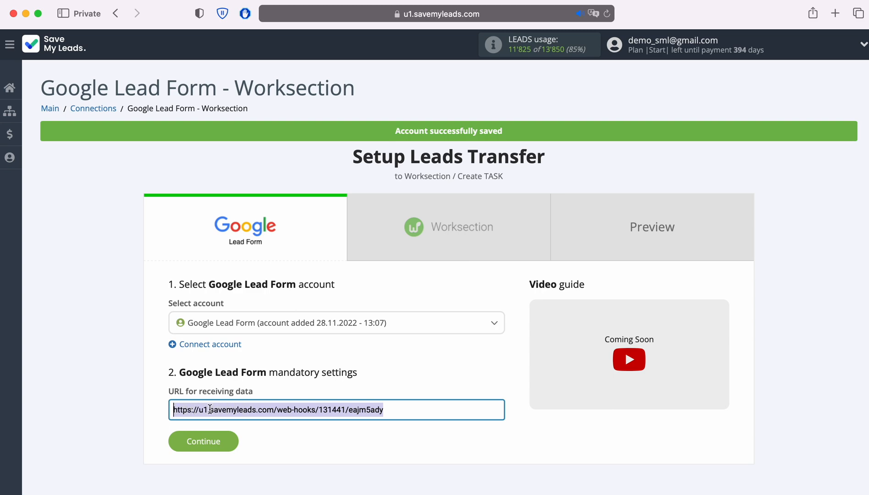
right_click(208, 409)
click(236, 357)
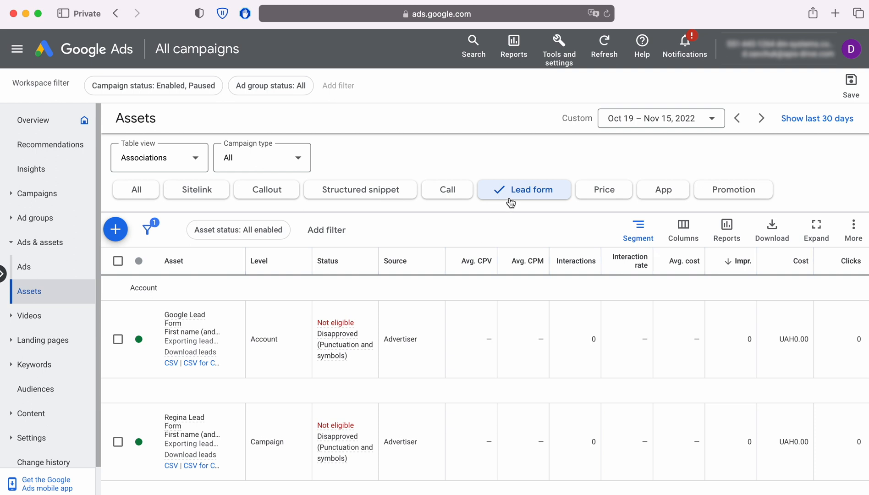
- Switch to Google Ads and open the campaign lead form that is pending review for editing
scroll(407, 329, down, 3)
scroll(402, 335, down, 3)
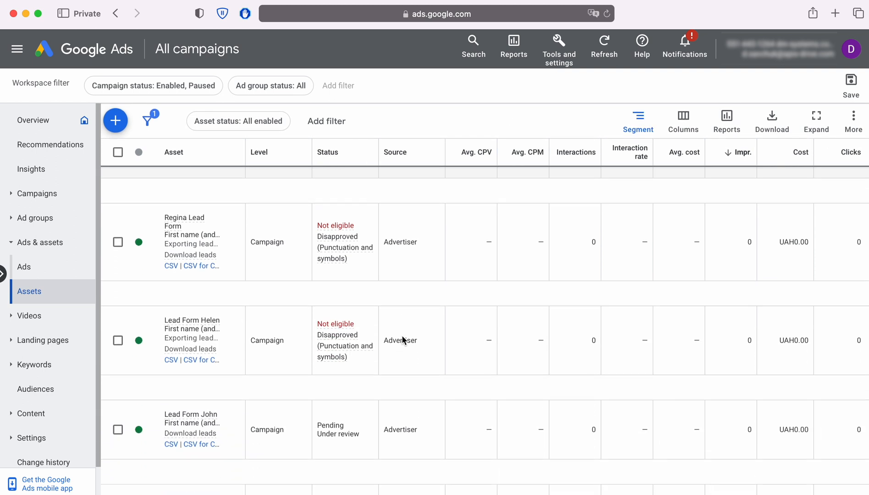
click(192, 413)
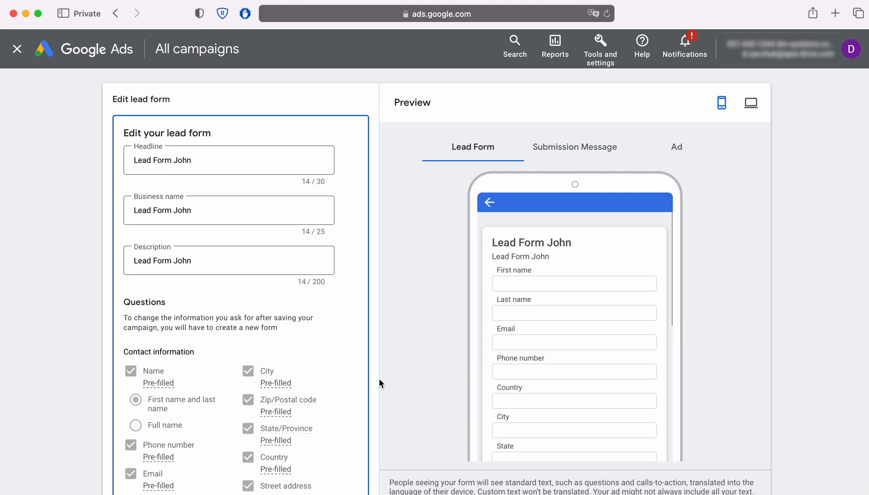
- Expand the lead form's other data integration options and paste the copied address as the Webhook URL
scroll(379, 383, down, 15)
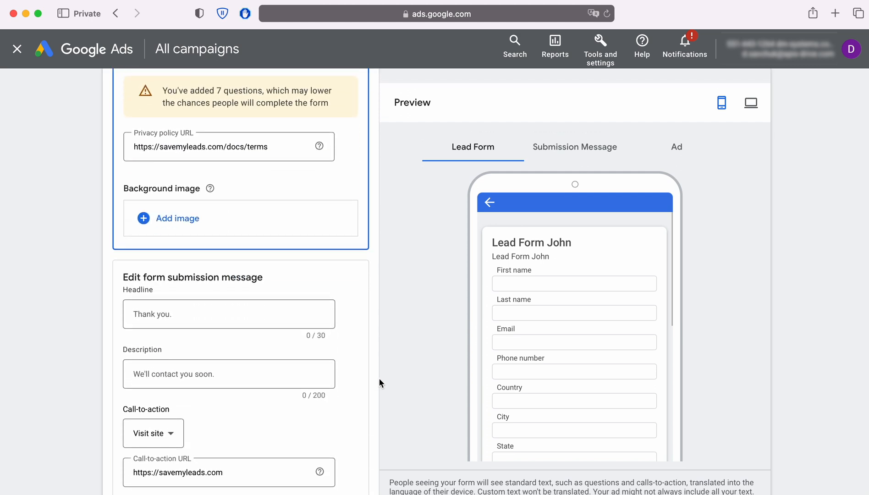
scroll(379, 383, down, 10)
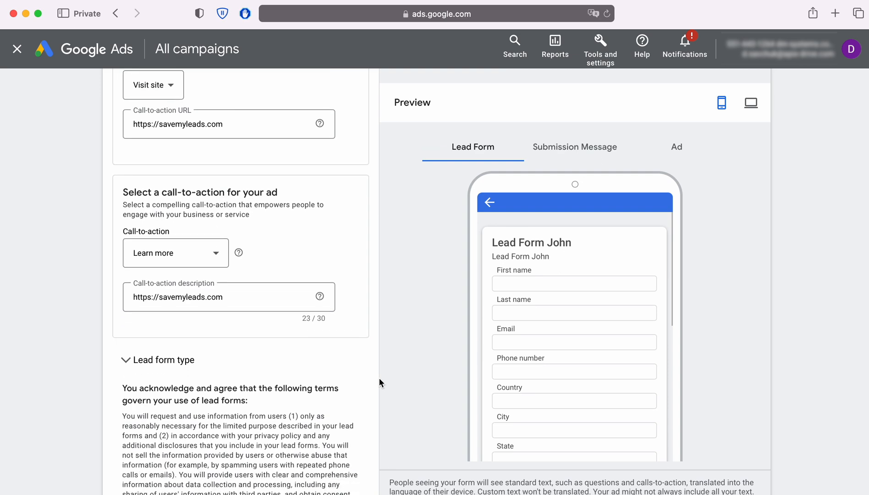
scroll(379, 382, down, 15)
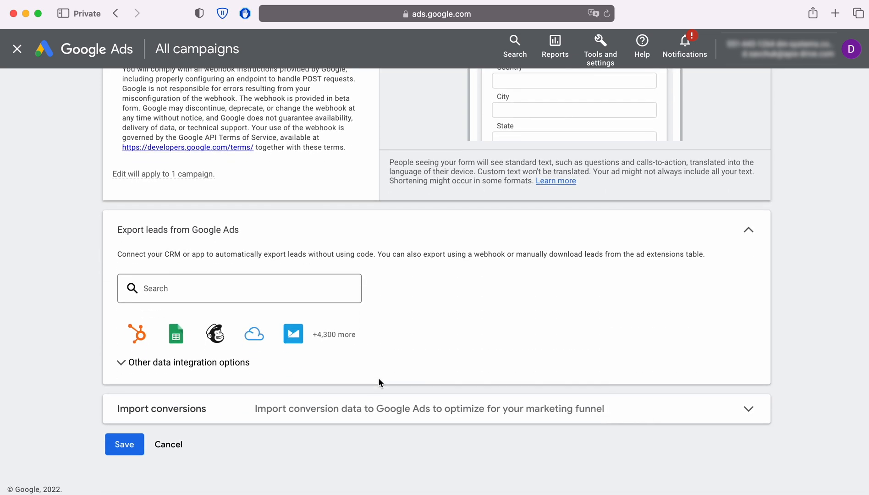
click(231, 372)
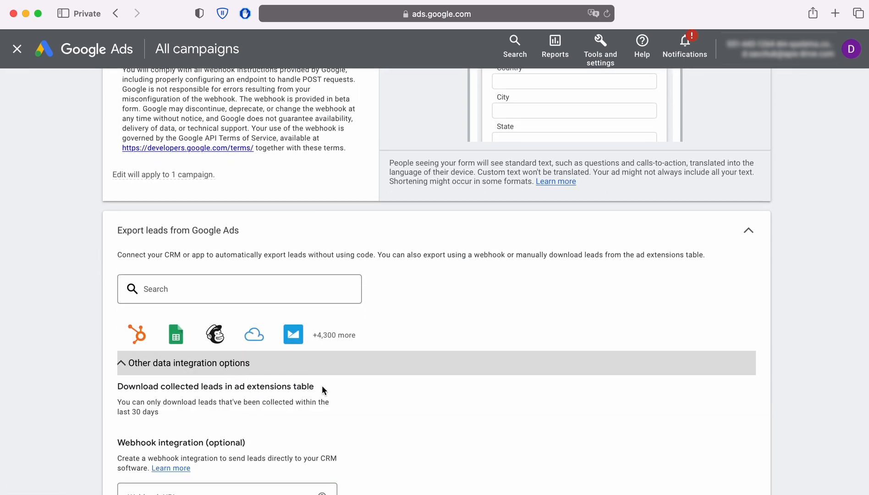
scroll(392, 387, down, 6)
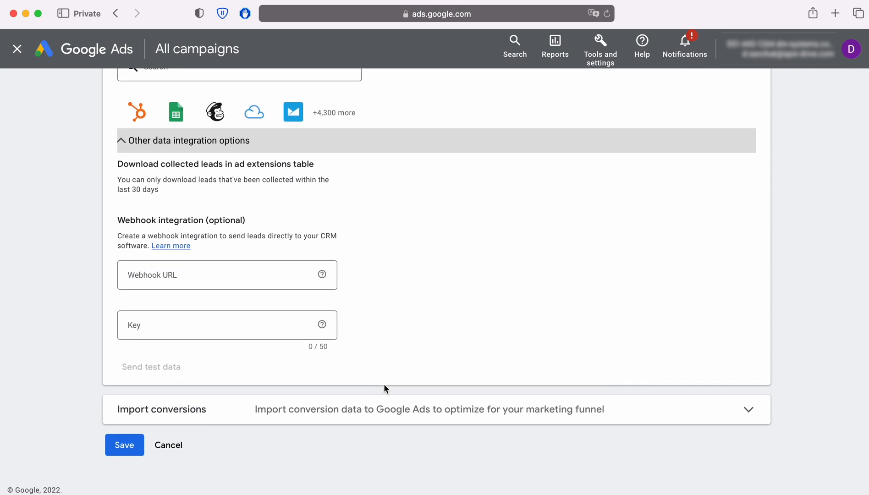
click(147, 276)
right_click(149, 275)
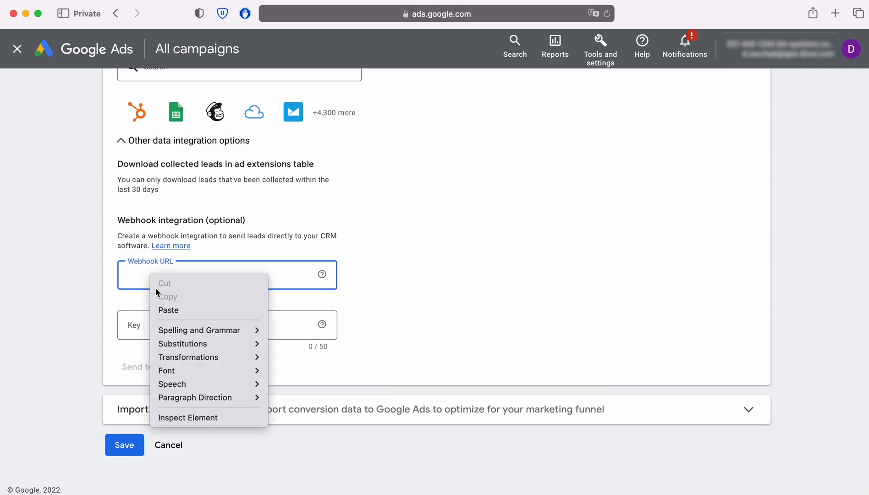
click(180, 310)
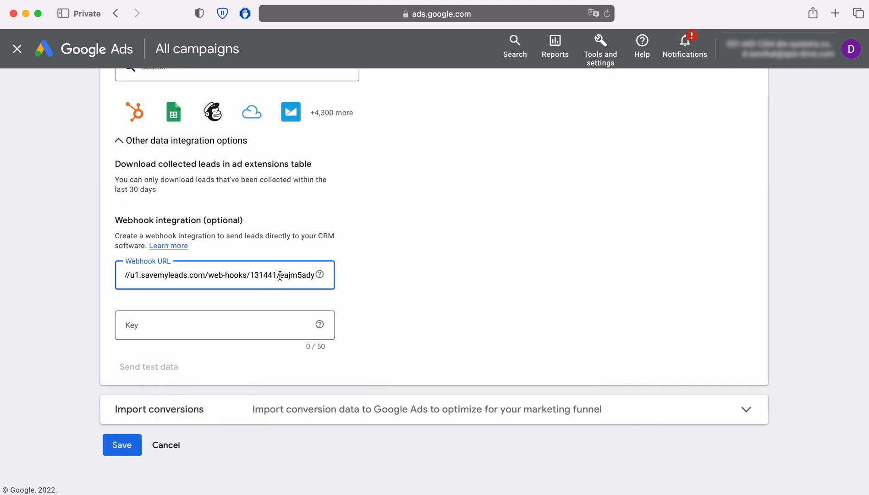
- Copy the final segment of the webhook URL and paste it as the webhook Key
drag(280, 275, 320, 275)
right_click(301, 275)
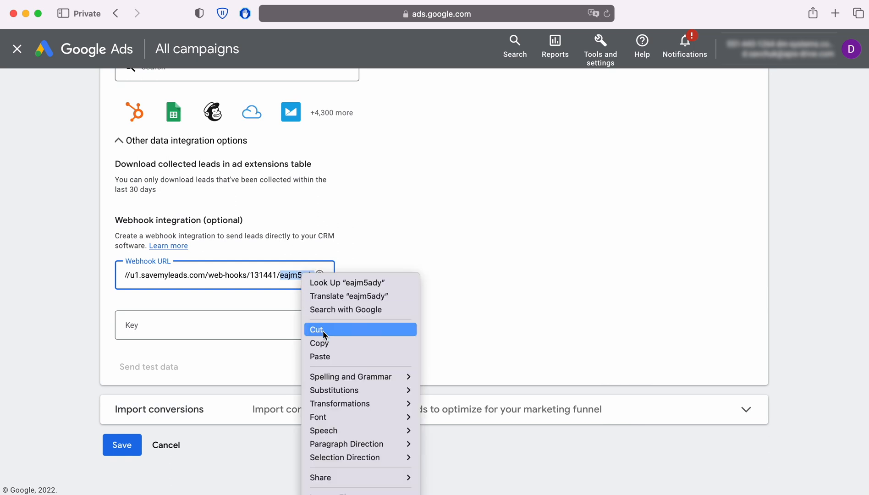
click(329, 344)
click(139, 327)
right_click(138, 327)
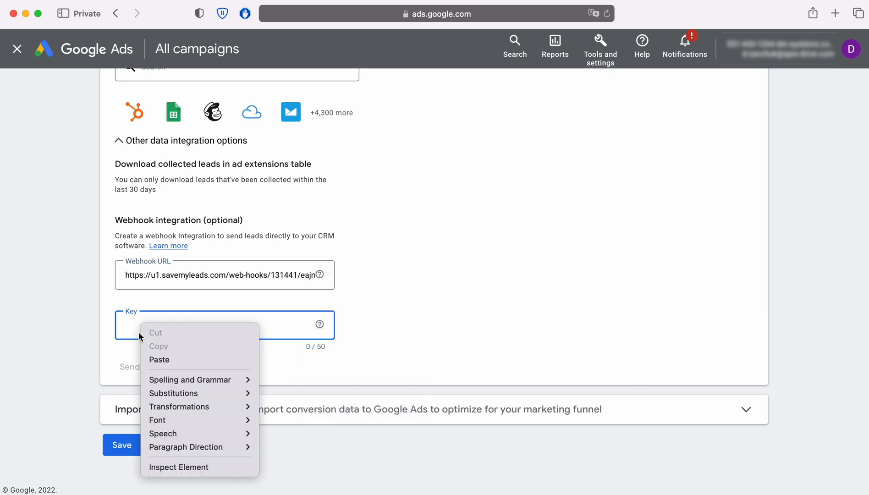
click(159, 359)
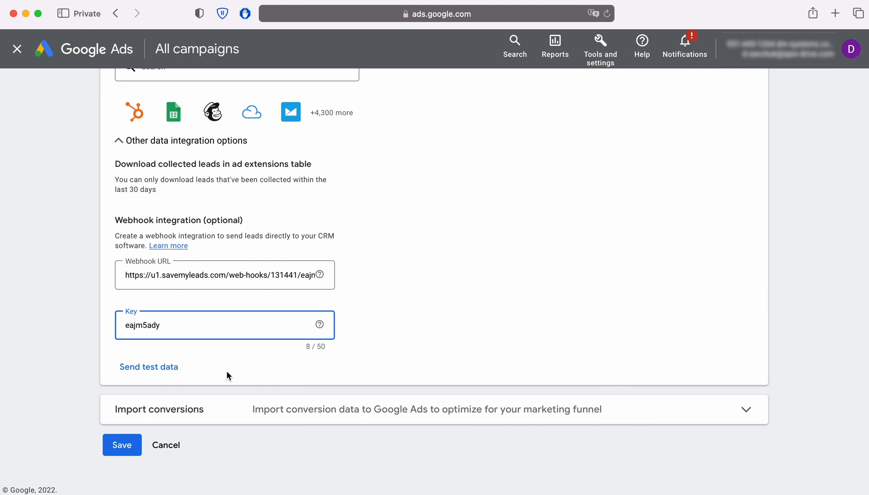
- Send test data through the webhook integration and save the lead form
click(146, 368)
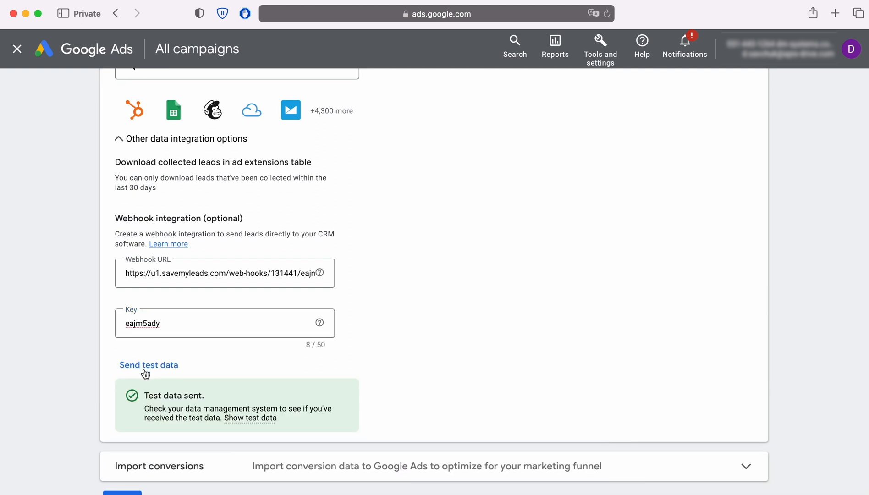
scroll(145, 374, down, 3)
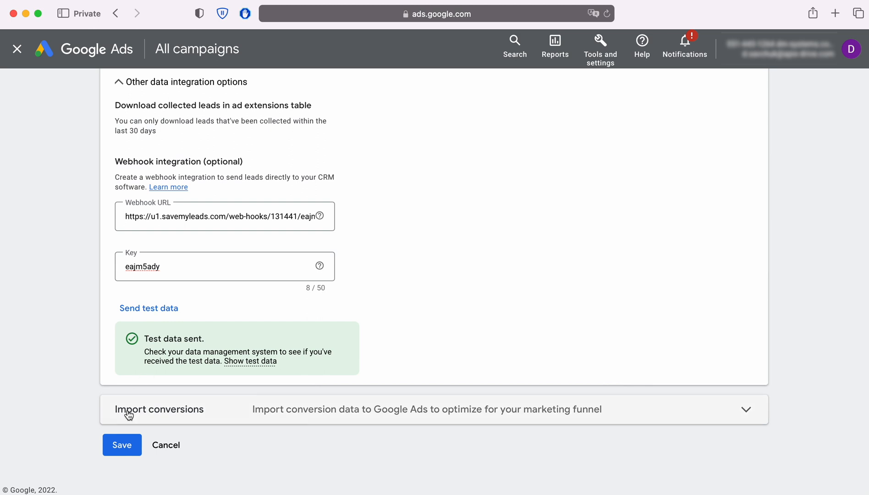
click(126, 444)
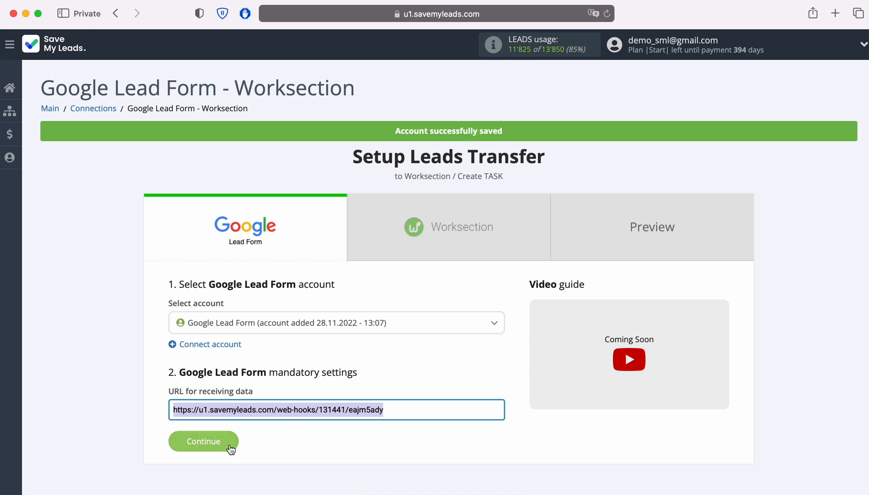
- Return to SaveMyLeads, continue to the Worksection stage and start connecting a Worksection account
click(229, 447)
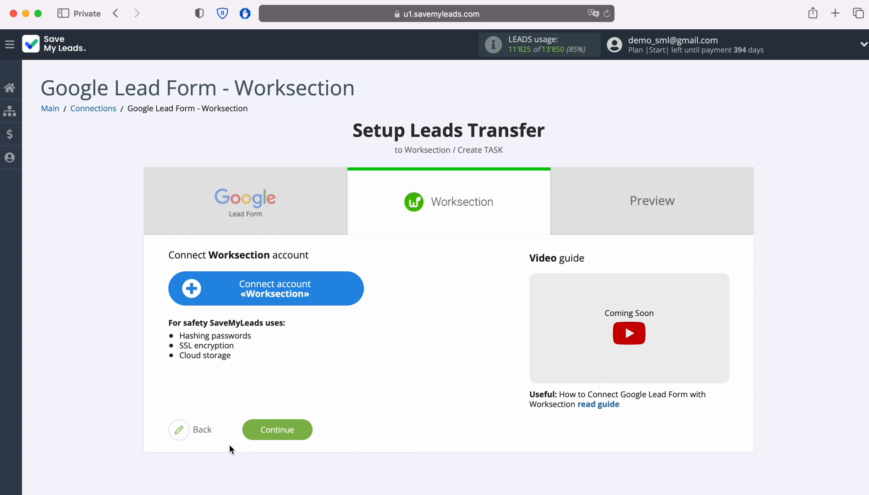
click(355, 287)
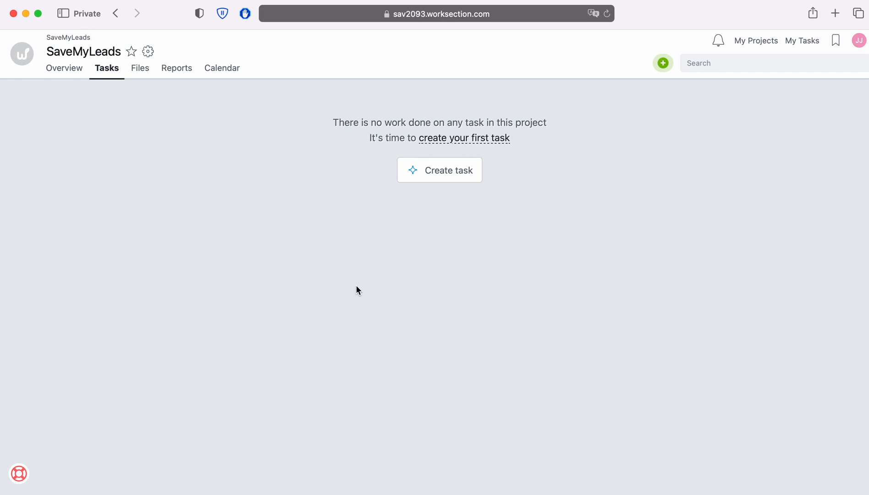
- Copy the domain sav2093.worksection.com from the Worksection project address and paste it as the API Domain in SaveMyLeads
click(529, 14)
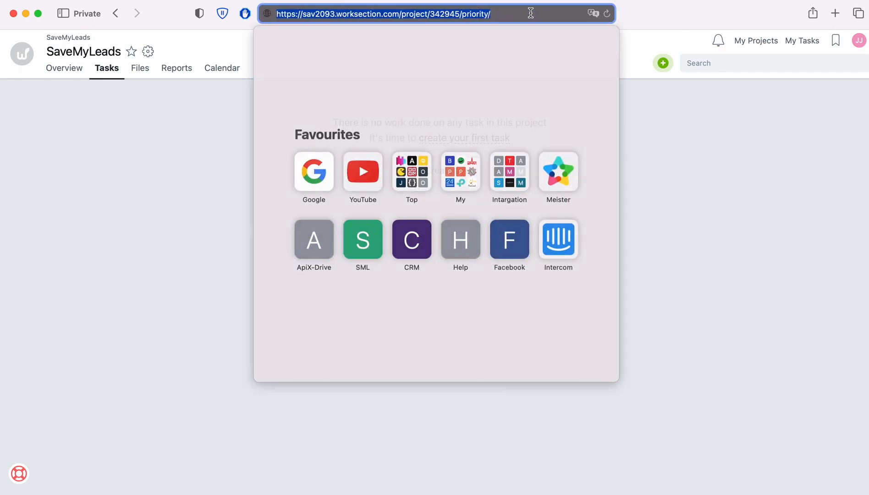
click(529, 14)
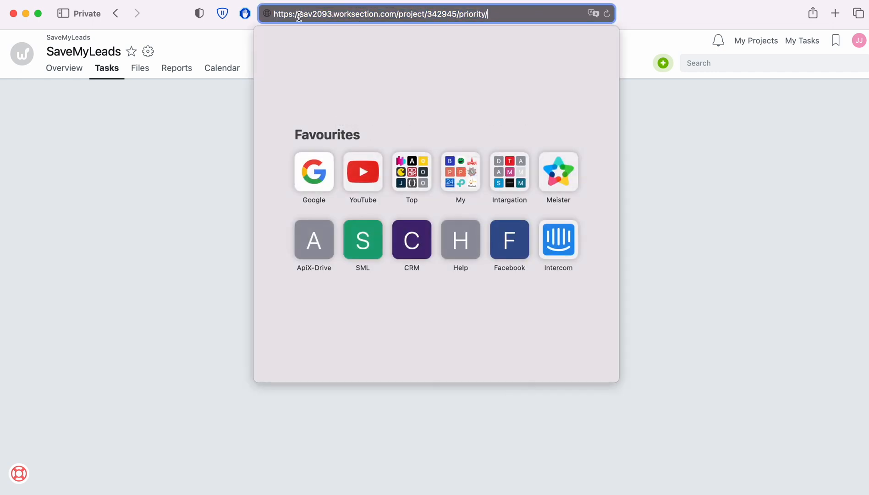
drag(300, 14, 396, 14)
right_click(387, 17)
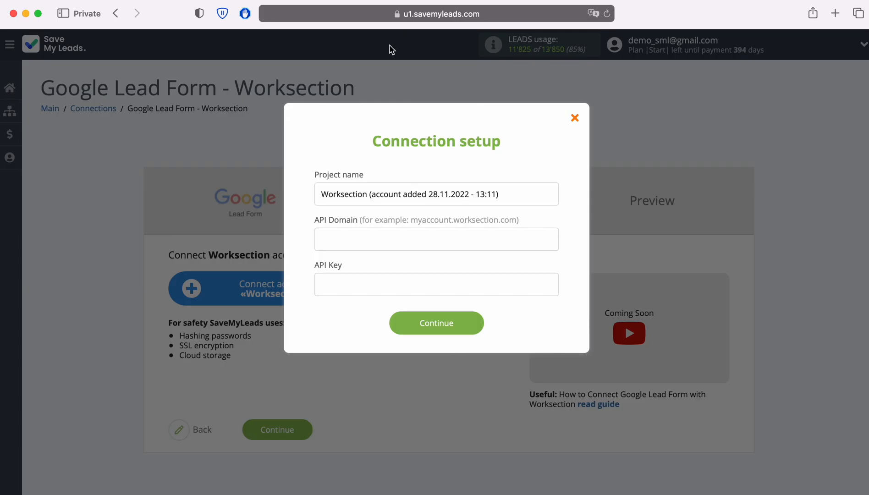
right_click(347, 236)
click(362, 270)
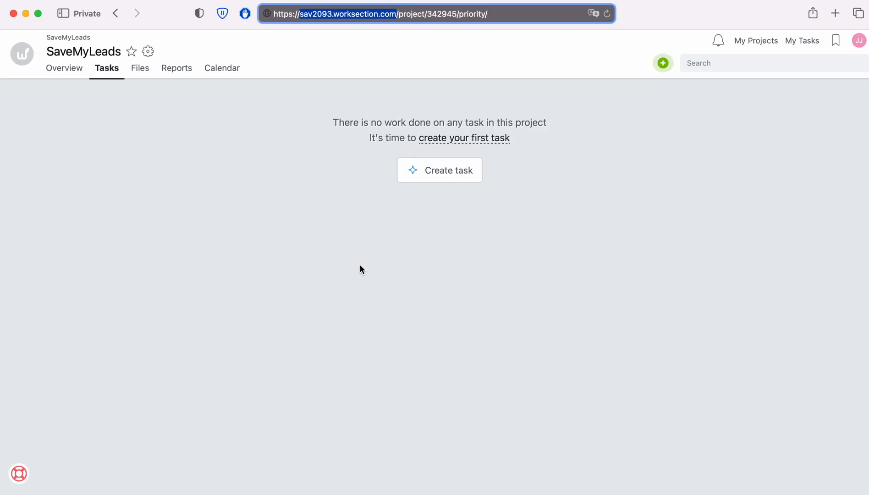
- Return to Worksection, open the account's security settings and enable the Admin API
click(858, 41)
click(727, 81)
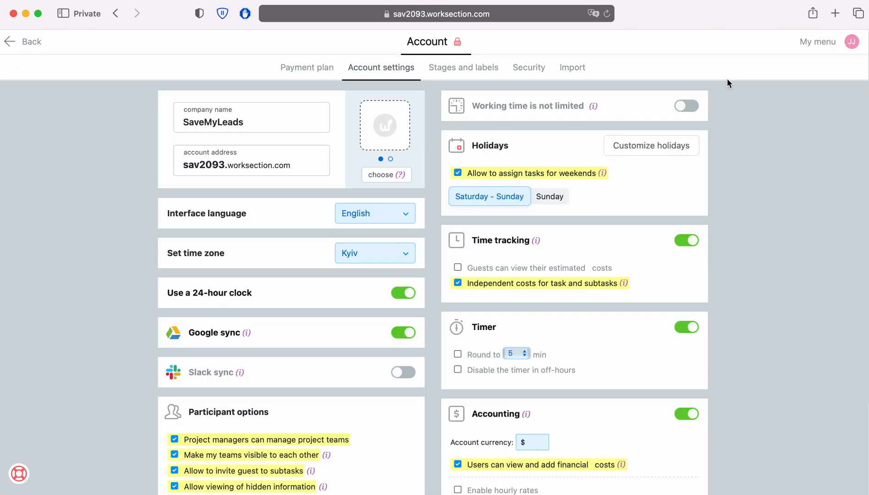
click(528, 71)
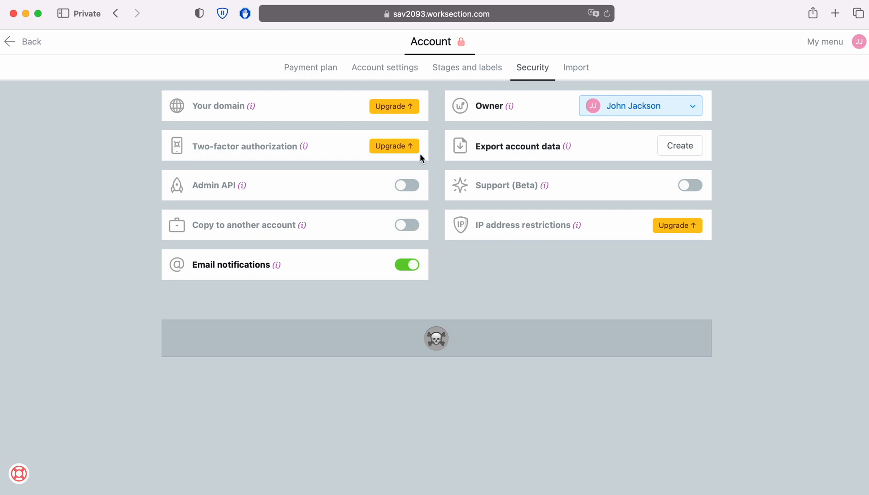
click(406, 186)
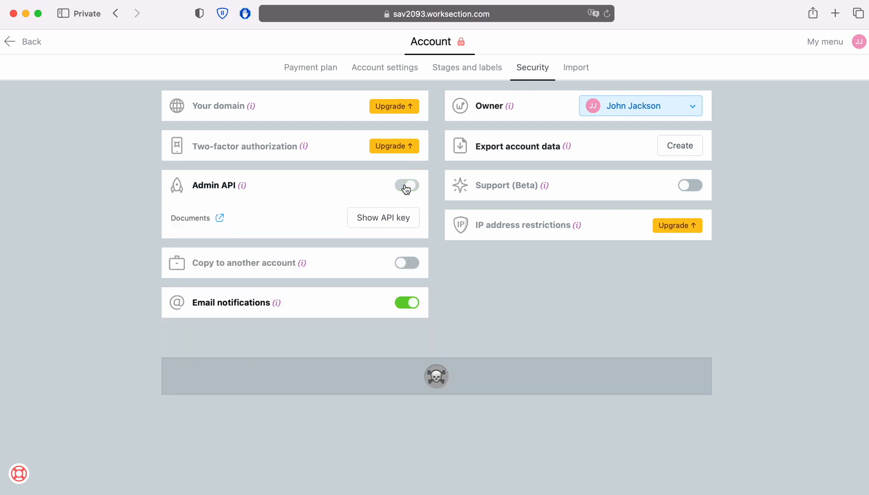
- Reveal the Admin API key by confirming with the account password, and copy the key
click(390, 217)
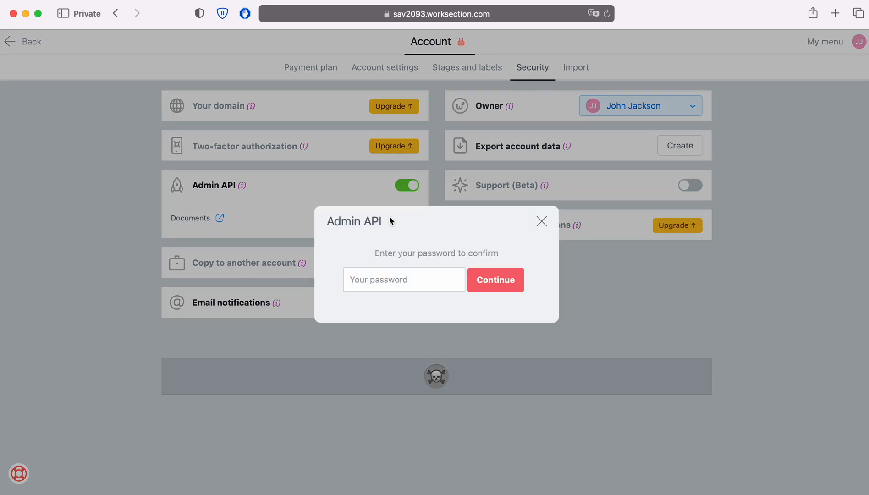
click(390, 278)
text(•••••••••••••••)
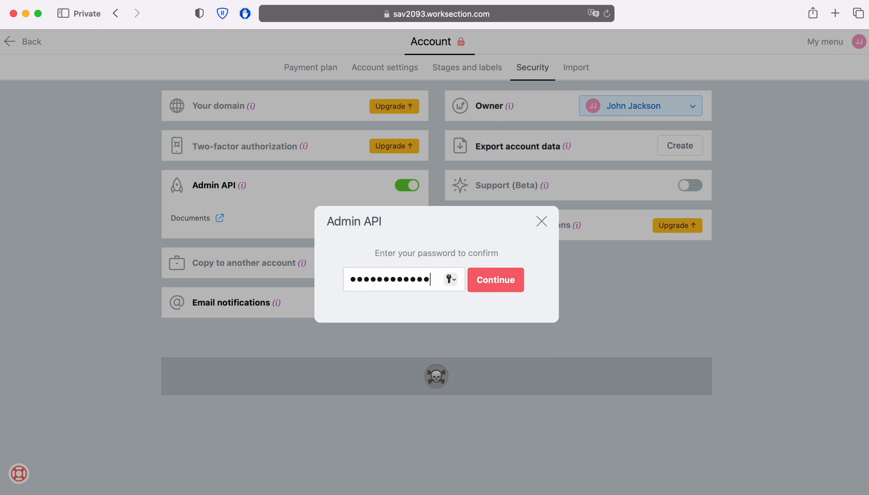
click(509, 285)
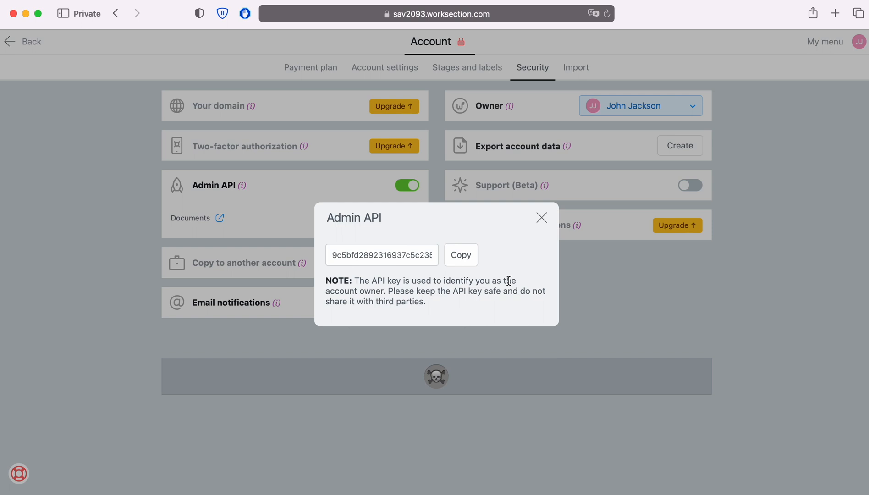
click(463, 256)
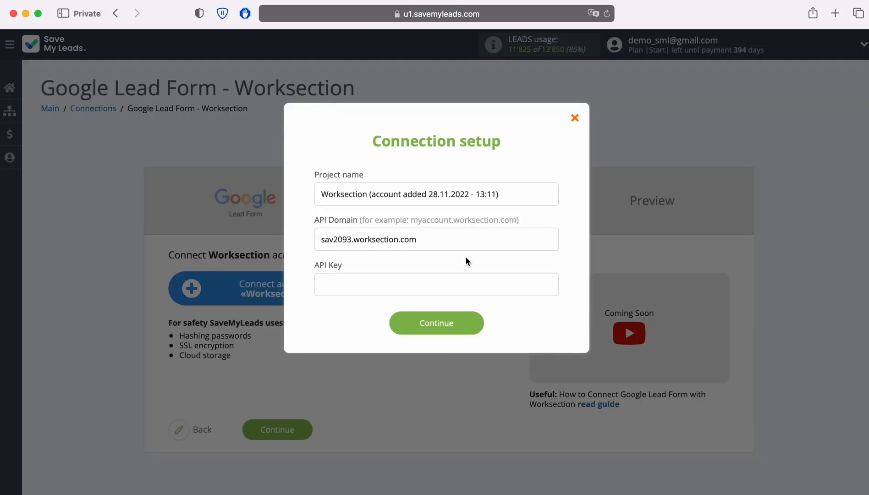
- Switch to SaveMyLeads, paste the copied key as the API Key and save the Worksection account connection
right_click(402, 277)
click(426, 309)
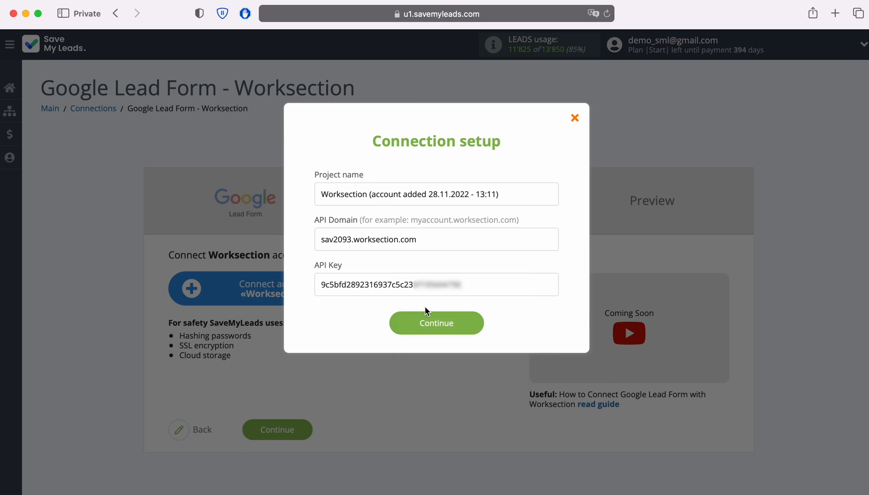
click(475, 323)
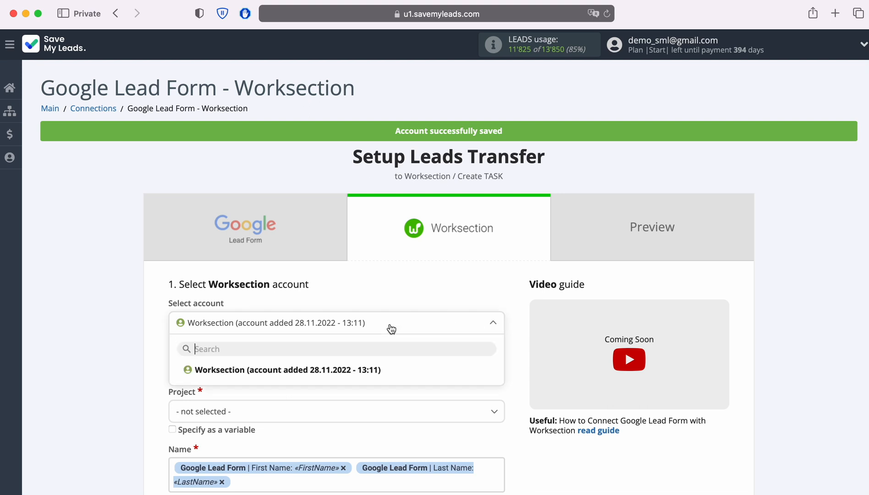
- Select the newly connected Worksection account and set the task's Project to SaveMyLeads
click(357, 366)
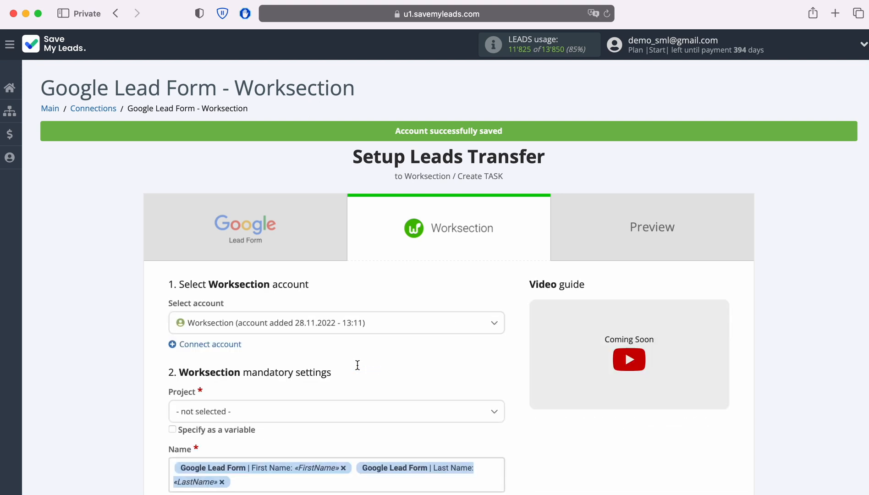
scroll(357, 365, down, 2)
click(300, 367)
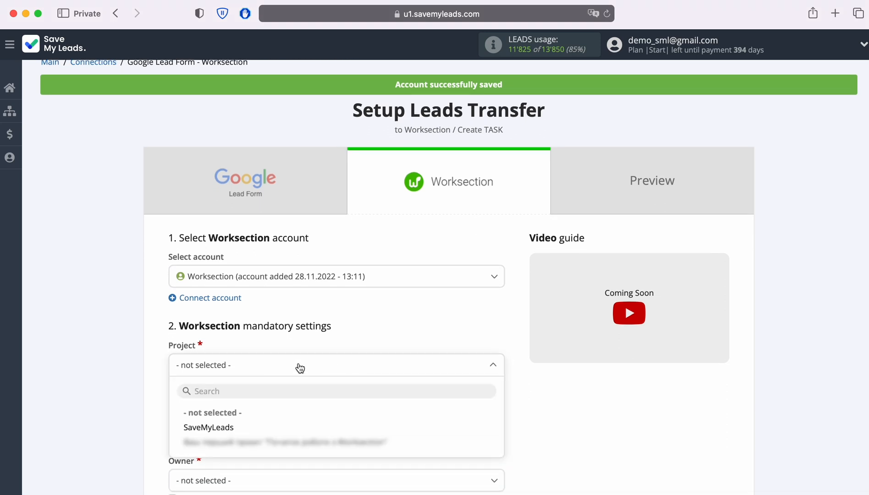
click(224, 427)
- Examine the system and Google Lead Form variables available for the task's Name field
scroll(552, 412, down, 5)
scroll(552, 412, down, 3)
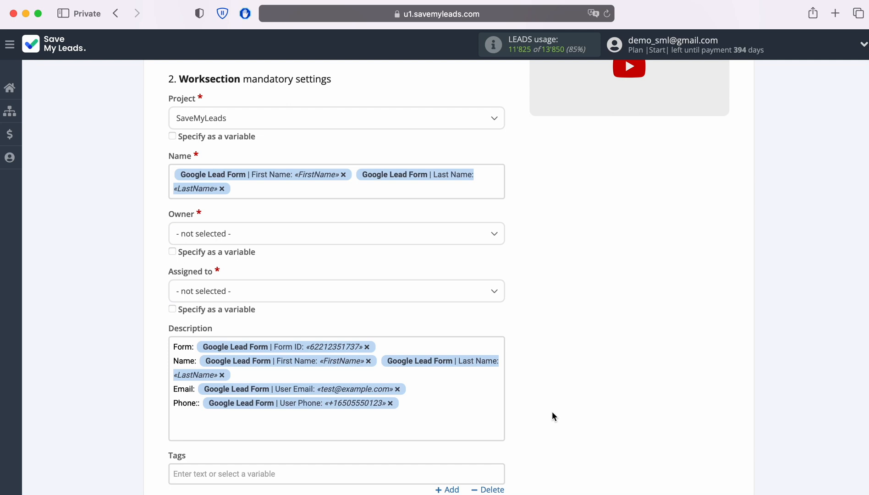
click(258, 189)
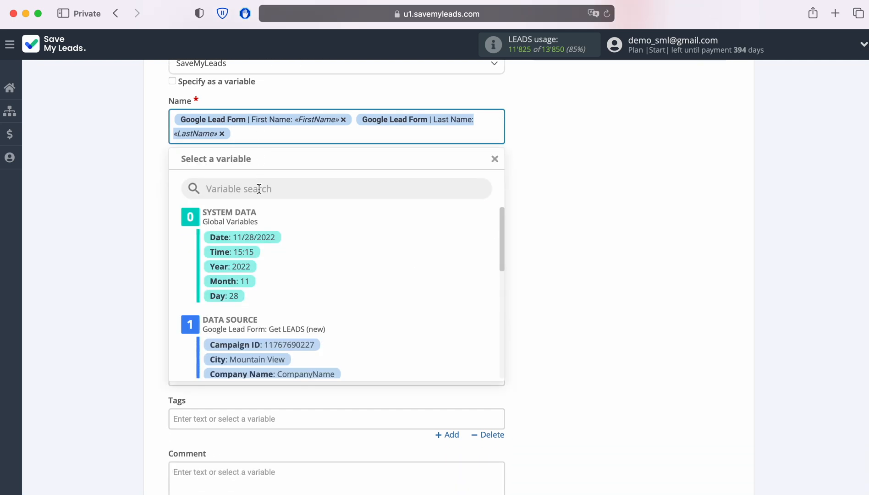
scroll(427, 273, down, 1)
scroll(438, 275, down, 2)
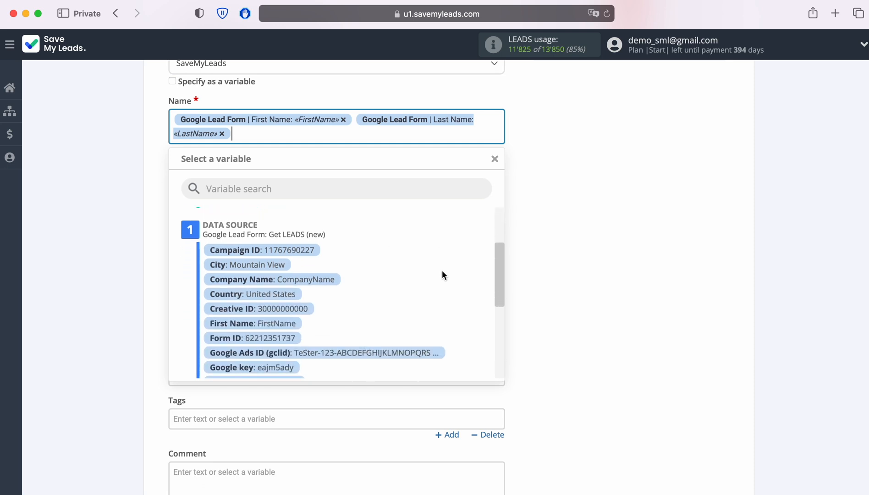
scroll(442, 274, down, 3)
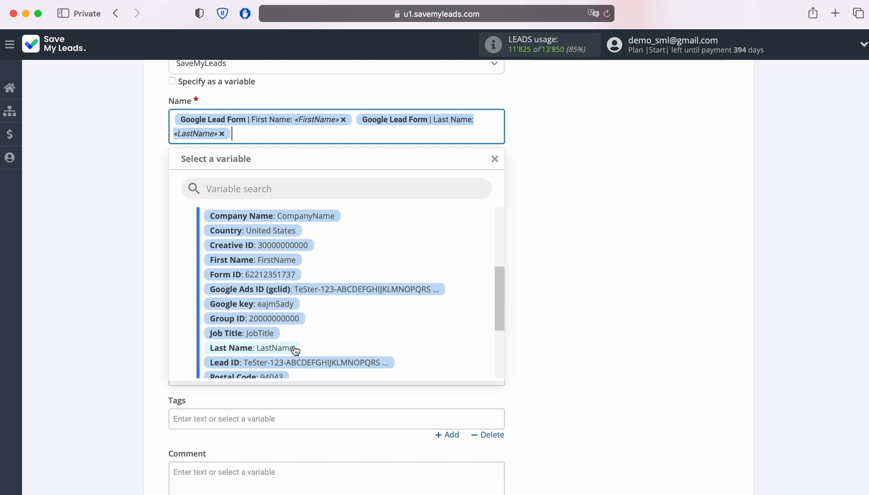
click(546, 290)
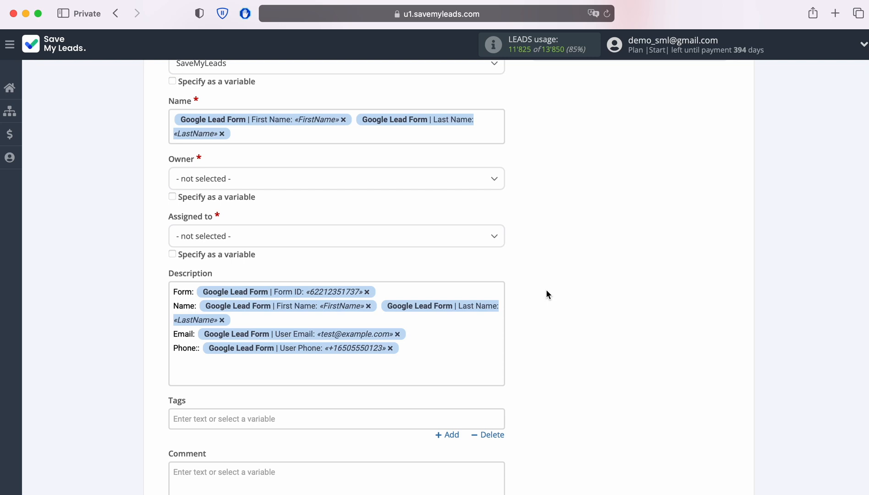
- Choose the account user as both the task's Owner and the person it is assigned to
click(306, 181)
click(219, 242)
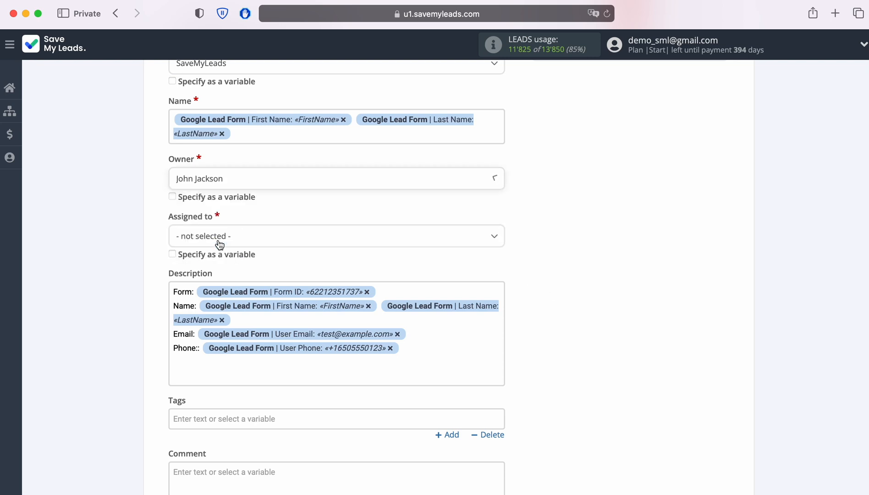
click(252, 241)
click(212, 328)
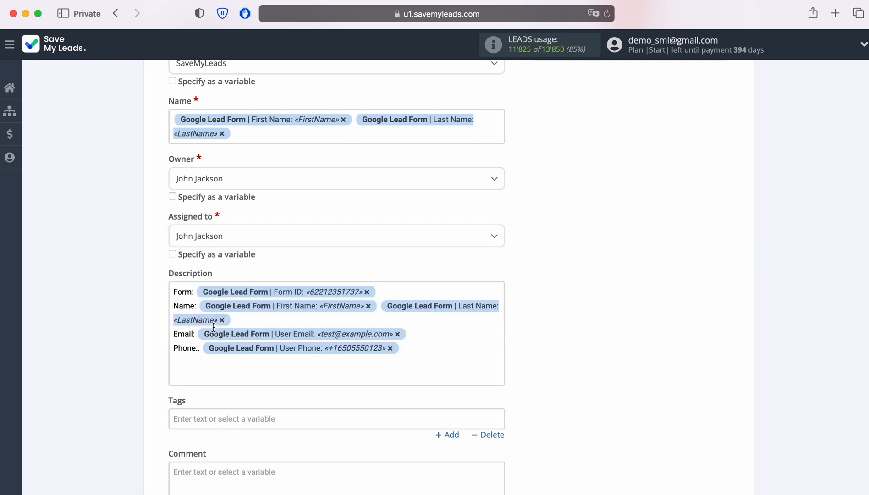
- Review the description and optional task fields, keep their preset variables and continue to the Preview stage
scroll(622, 274, down, 2)
scroll(623, 271, down, 3)
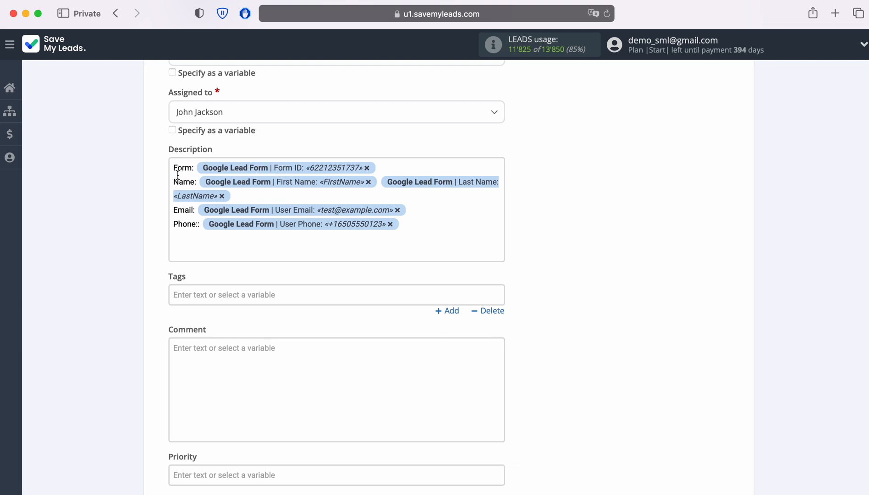
scroll(581, 243, down, 5)
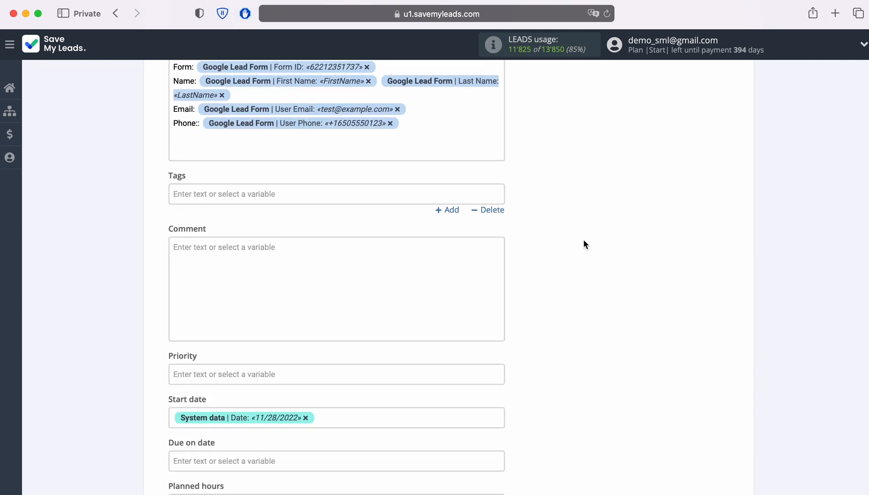
scroll(581, 234, down, 4)
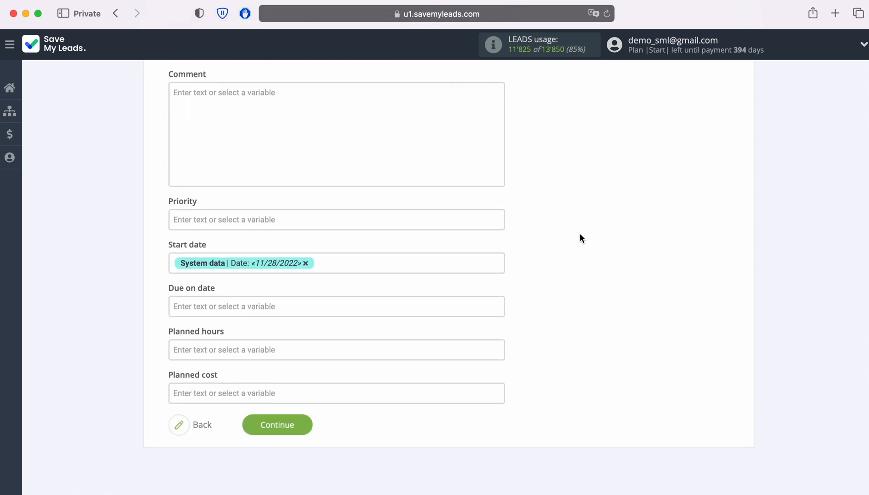
click(306, 425)
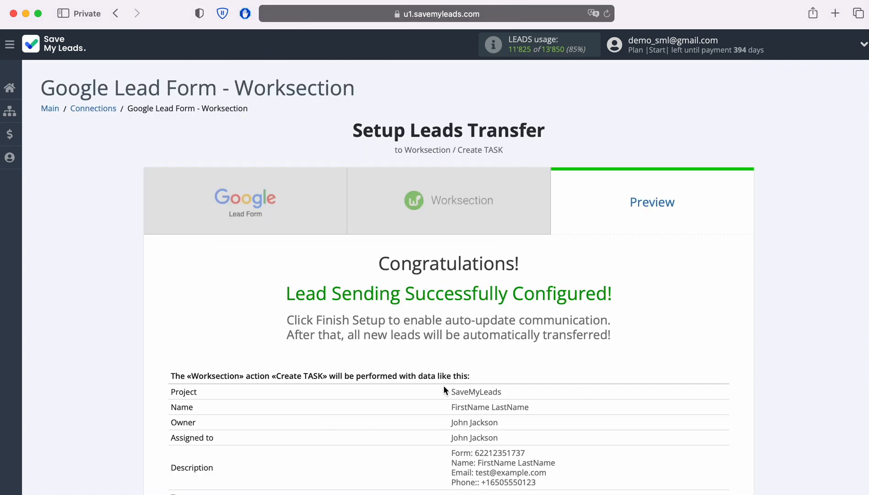
- Review the sample task data in the preview and send test data to Worksection
scroll(819, 305, down, 5)
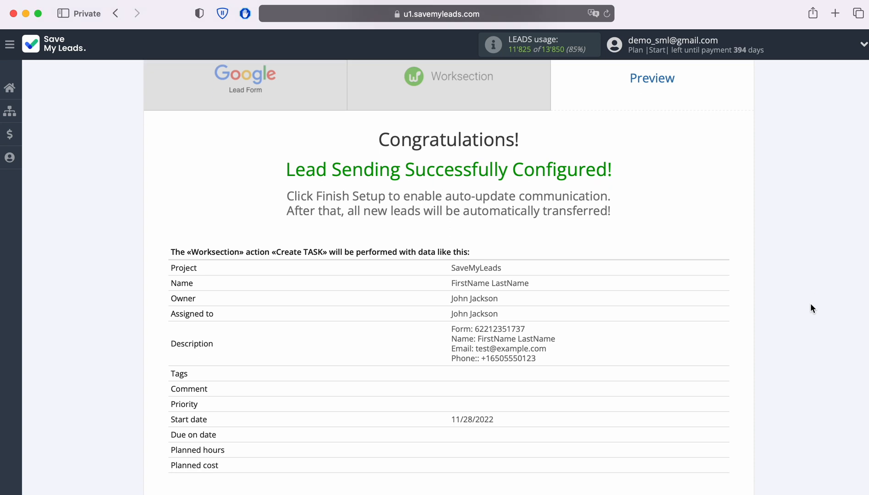
scroll(810, 304, down, 1)
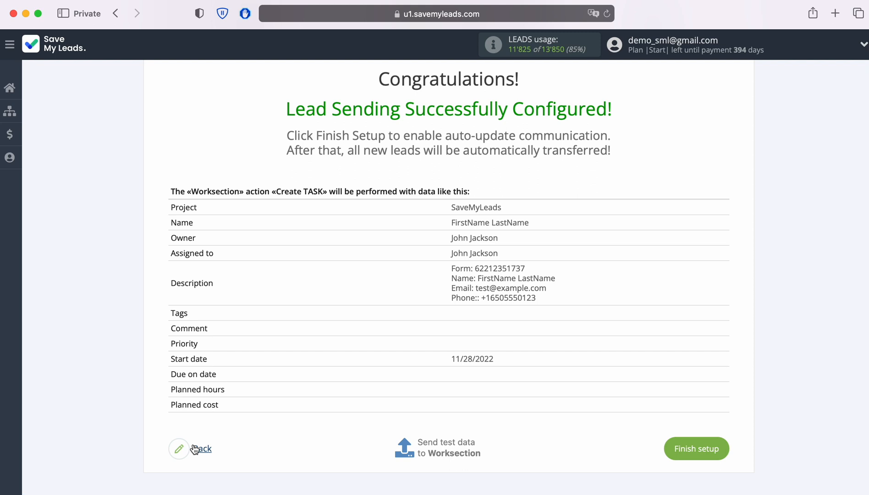
click(447, 446)
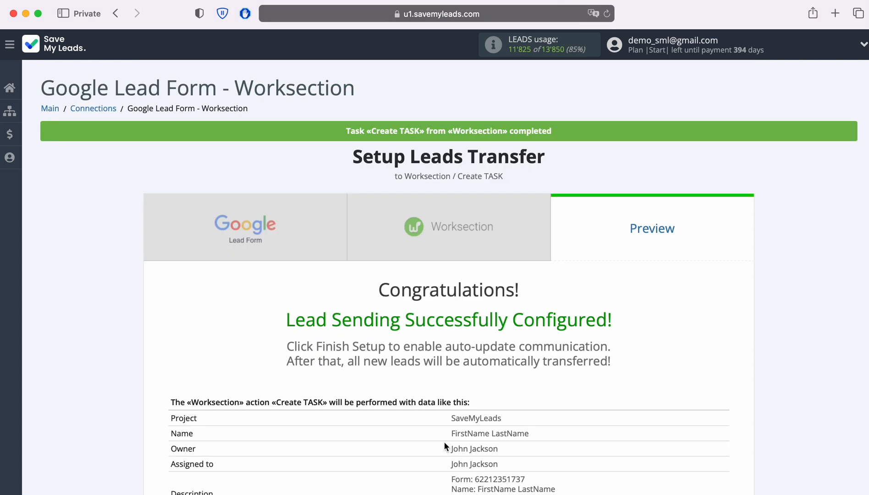
- Switch to Worksection, reload the project's task list and check the FirstName LastName test task
key(super+grave)
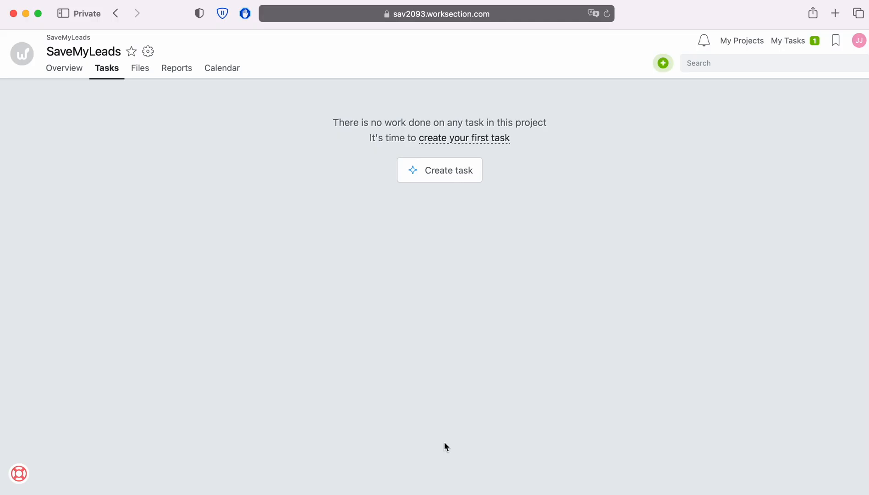
click(607, 15)
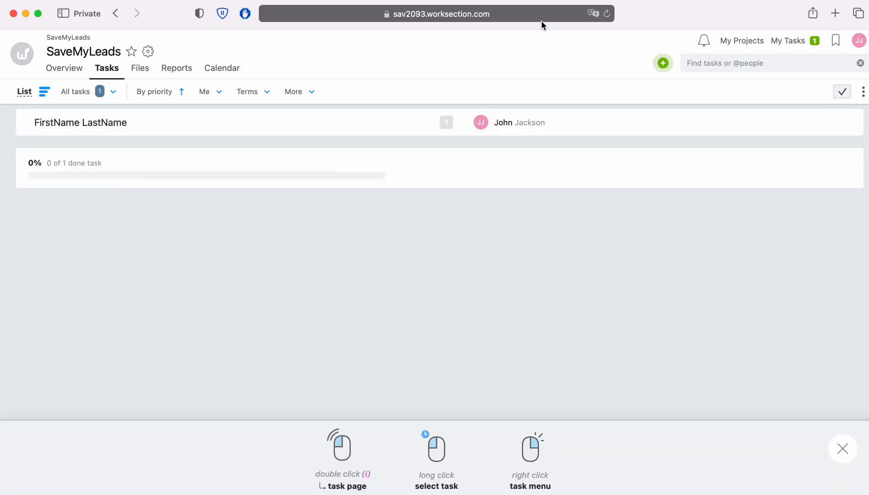
click(107, 124)
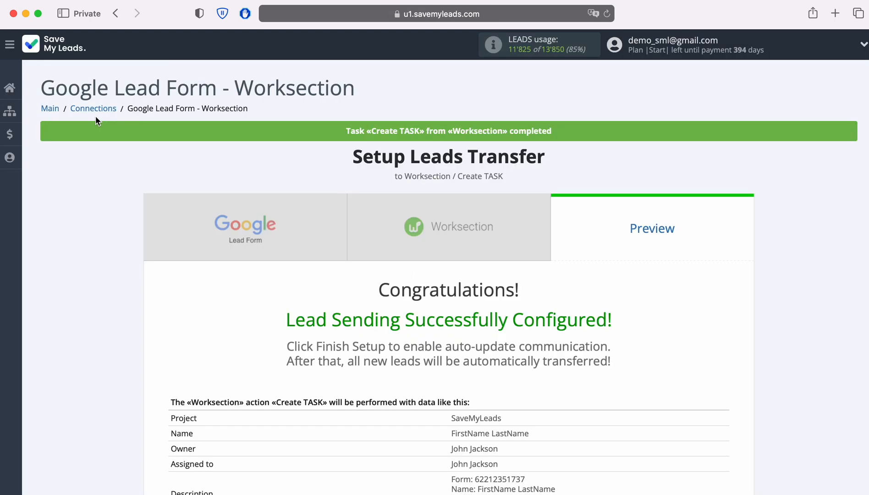
- Return to the SaveMyLeads preview and finish the connection setup
scroll(818, 271, down, 3)
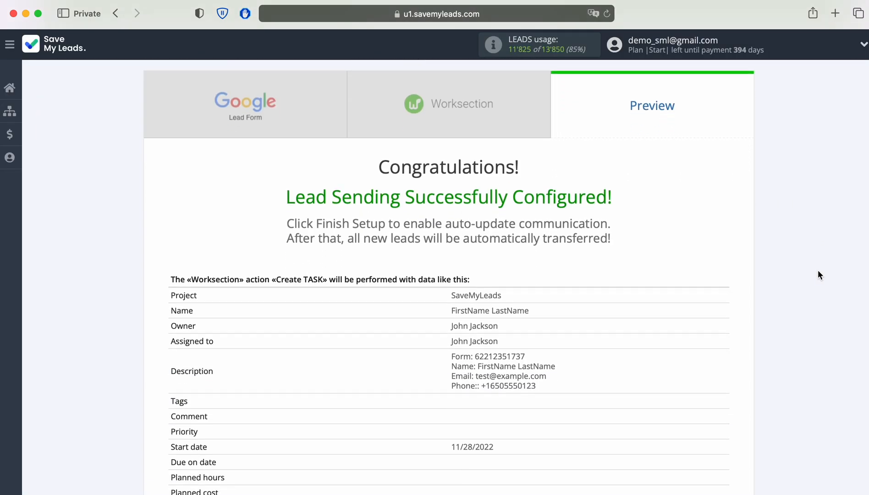
scroll(817, 270, down, 2)
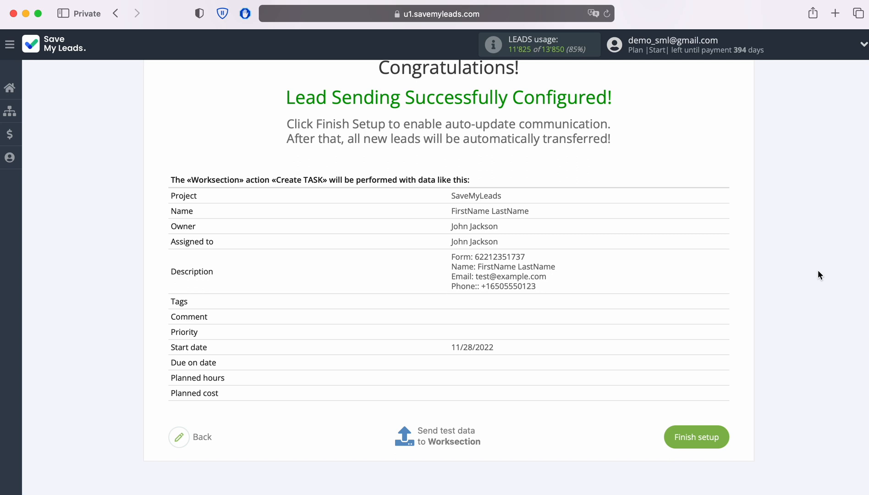
click(723, 439)
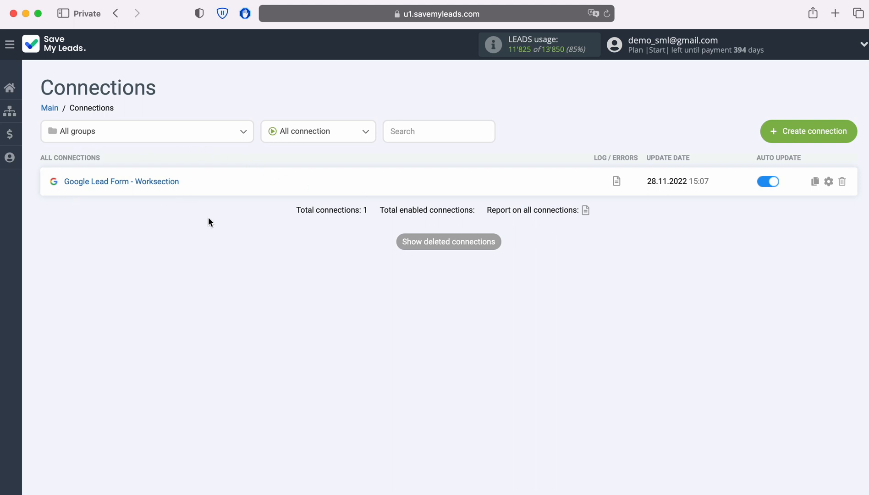
- Rename the connection as "Google Lead Form - Worksection Lead Form" in its settings, leaving it without a group
click(828, 182)
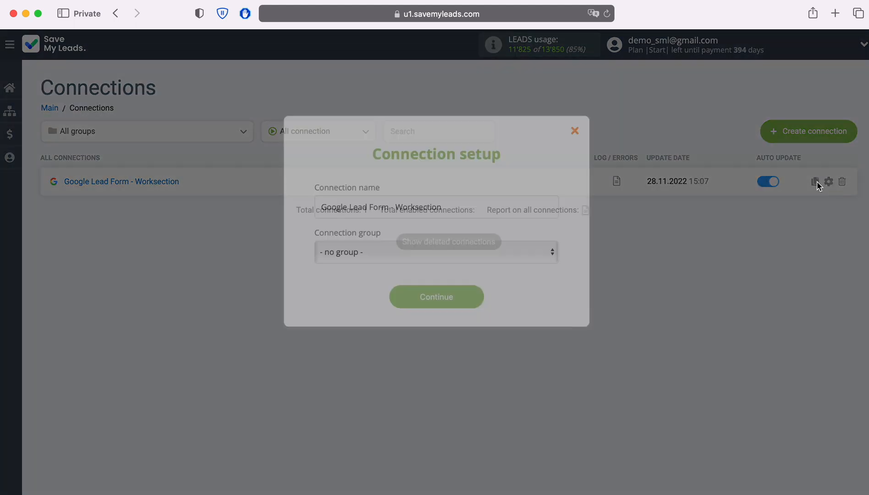
click(532, 207)
text(Lead Form)
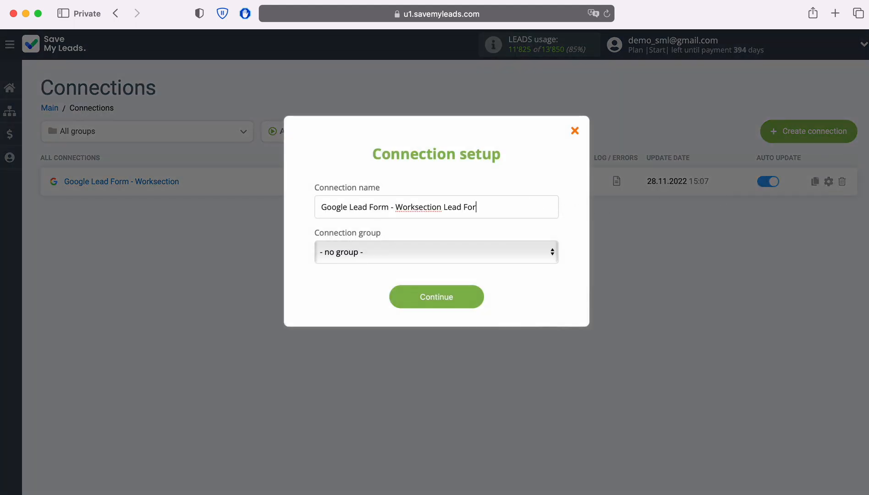
click(481, 299)
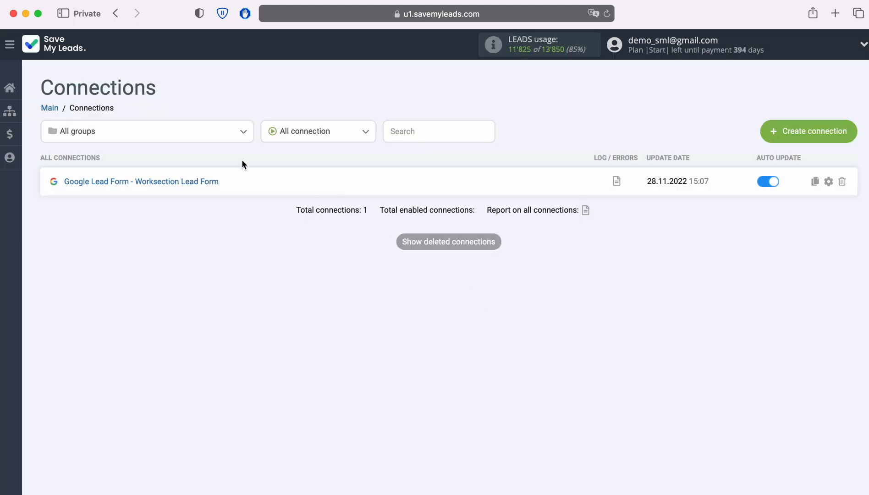